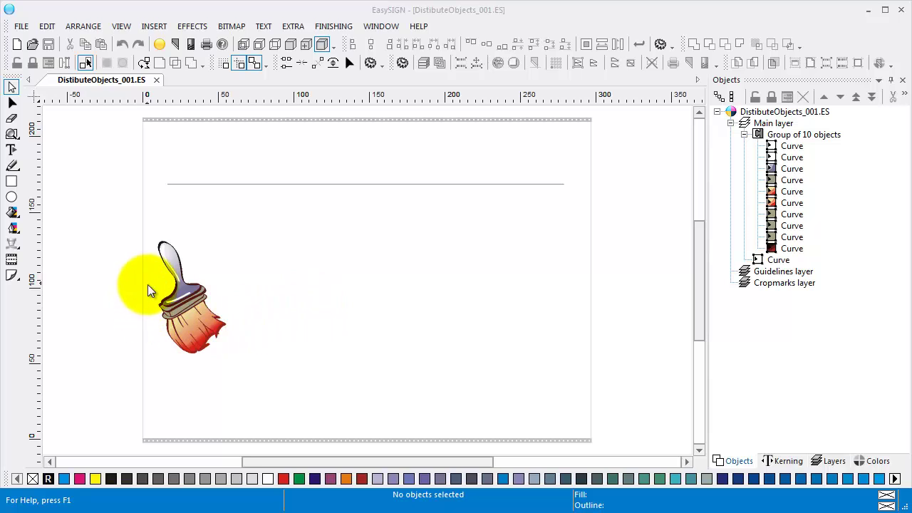
Step: Select the paintbrush group and start Arrange > Distribute object(s) along path
{"action": "left_click", "coordinate": [175, 306]}
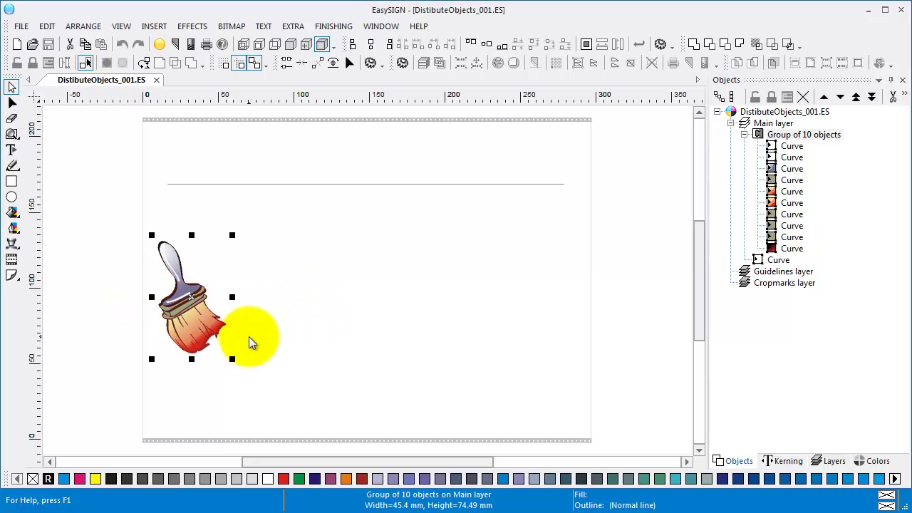
{"action": "left_click", "coordinate": [83, 26]}
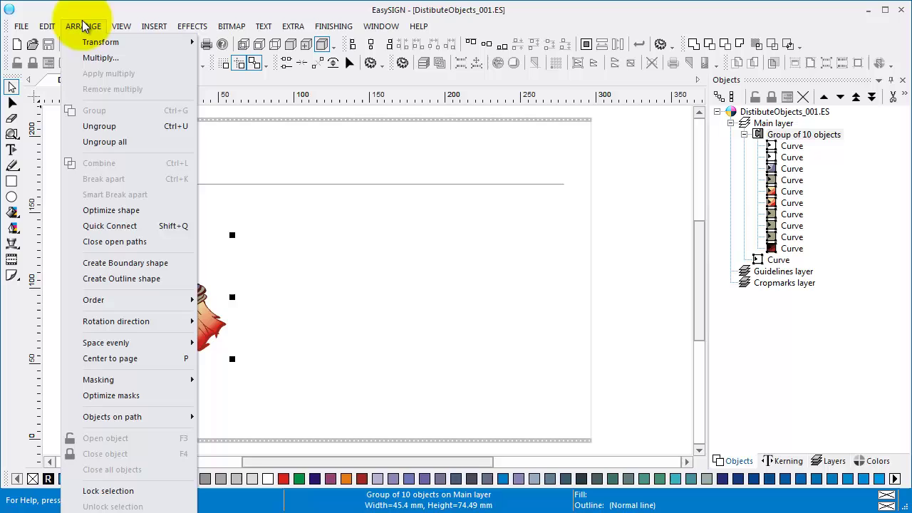
{"action": "mouse_move", "coordinate": [112, 417]}
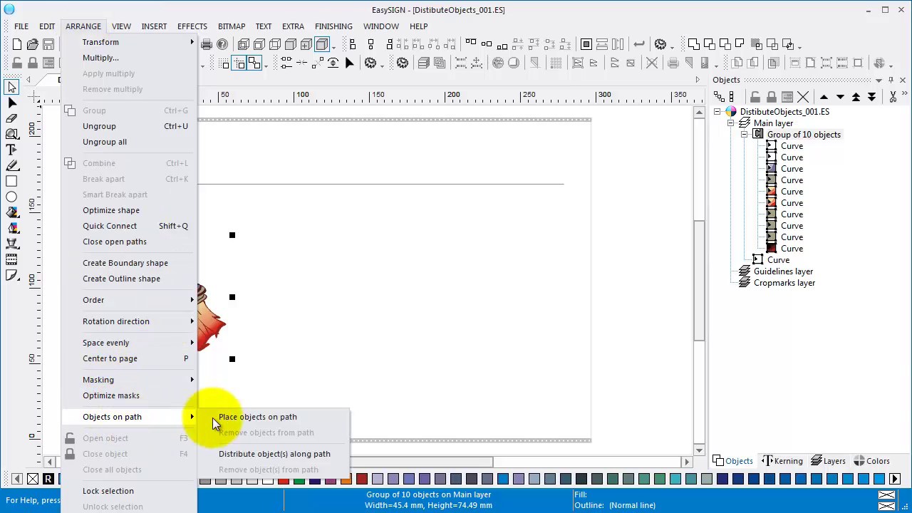
{"action": "left_click", "coordinate": [227, 457]}
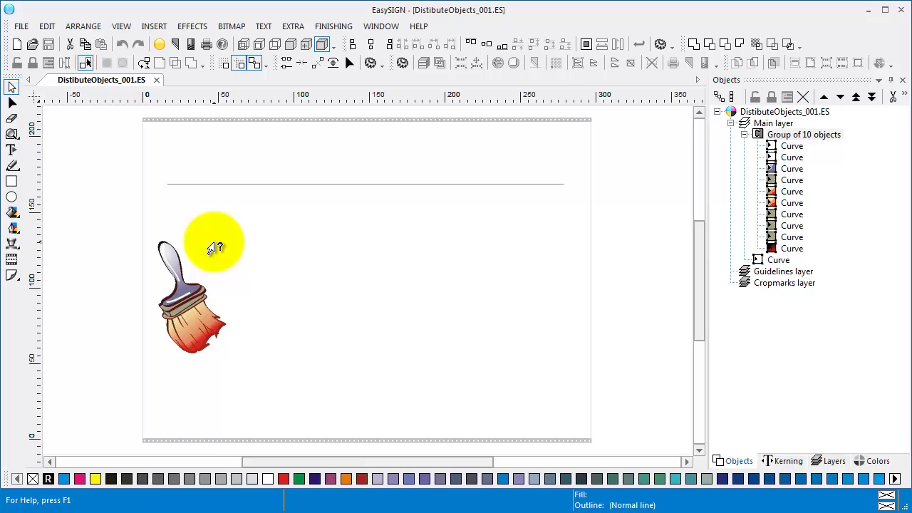
{"action": "left_click", "coordinate": [226, 184]}
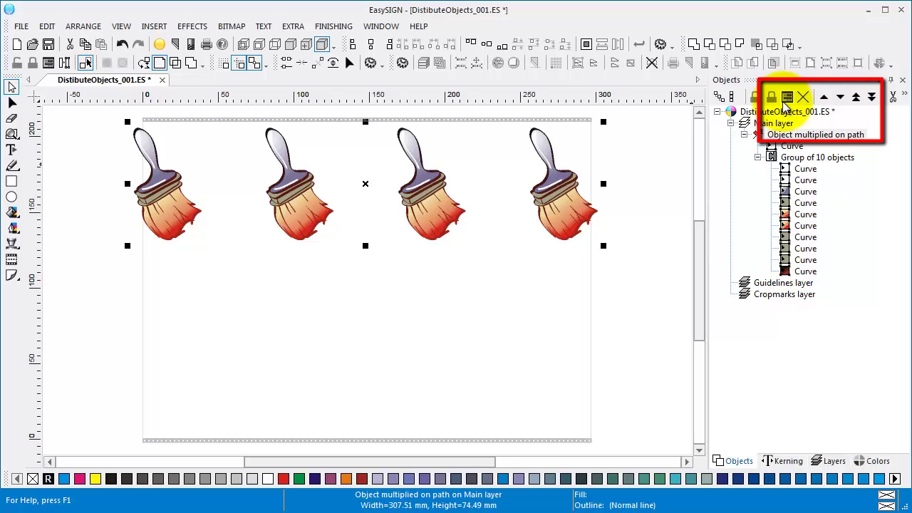
Step: Raise the path distribution Number to 7 and apply it
{"action": "left_click", "coordinate": [784, 103]}
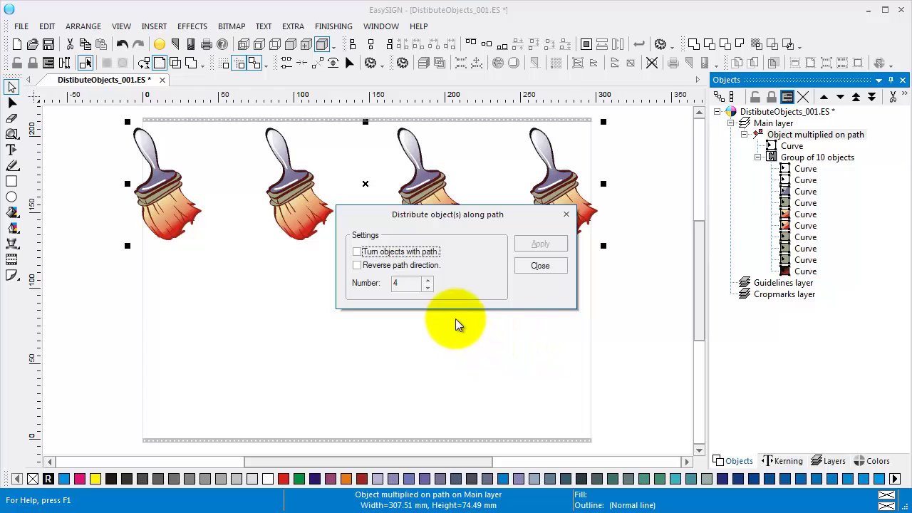
{"action": "left_click", "coordinate": [429, 280]}
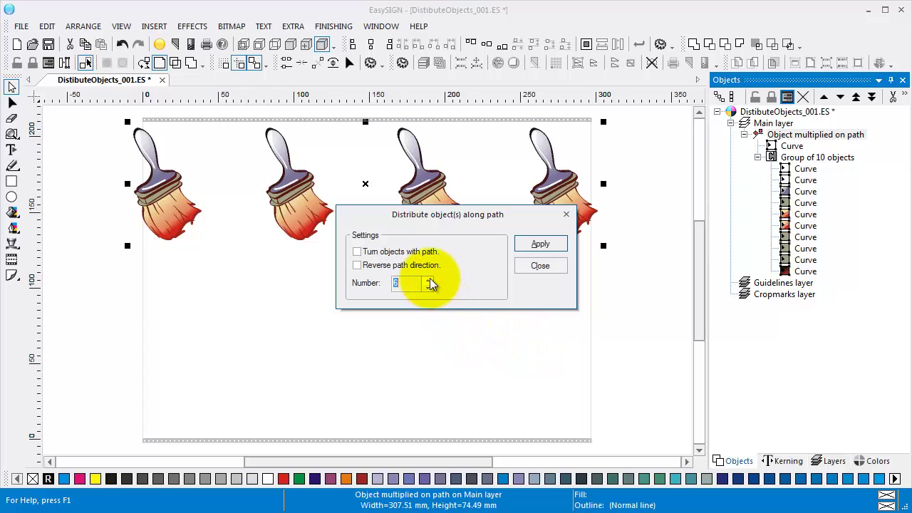
{"action": "left_click", "coordinate": [430, 279]}
{"action": "left_click", "coordinate": [547, 245]}
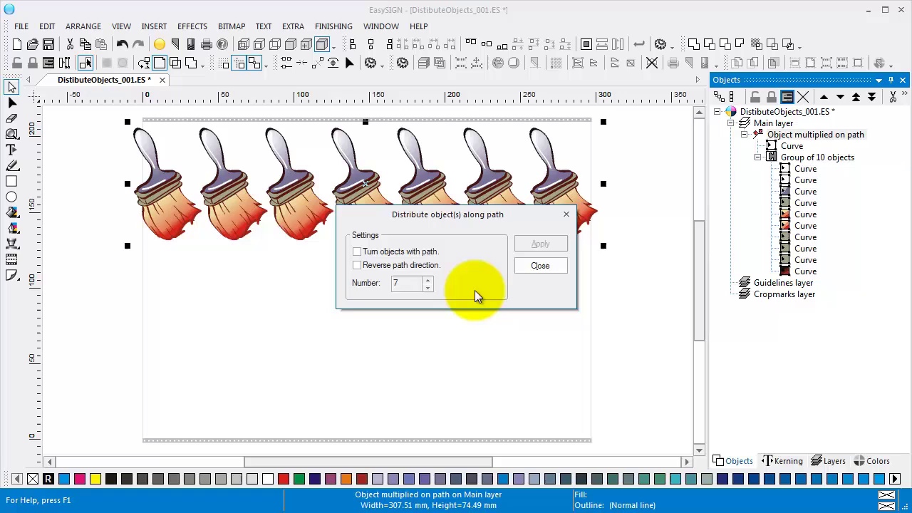
{"action": "left_click", "coordinate": [541, 268]}
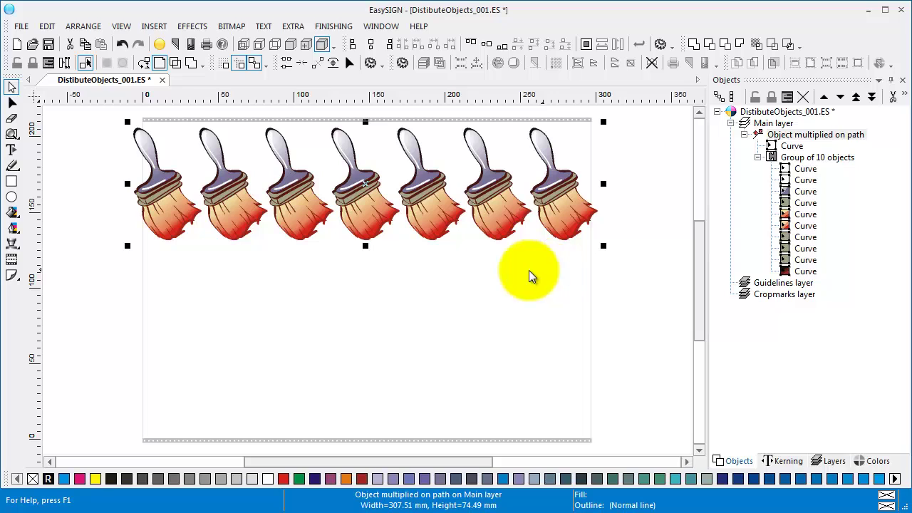
Step: Draw a large black circle, about 150 mm across, and nudge it up over the brushes
{"action": "left_click", "coordinate": [12, 197]}
{"action": "left_click_drag", "start_coordinate": [249, 203], "coordinate": [480, 395]}
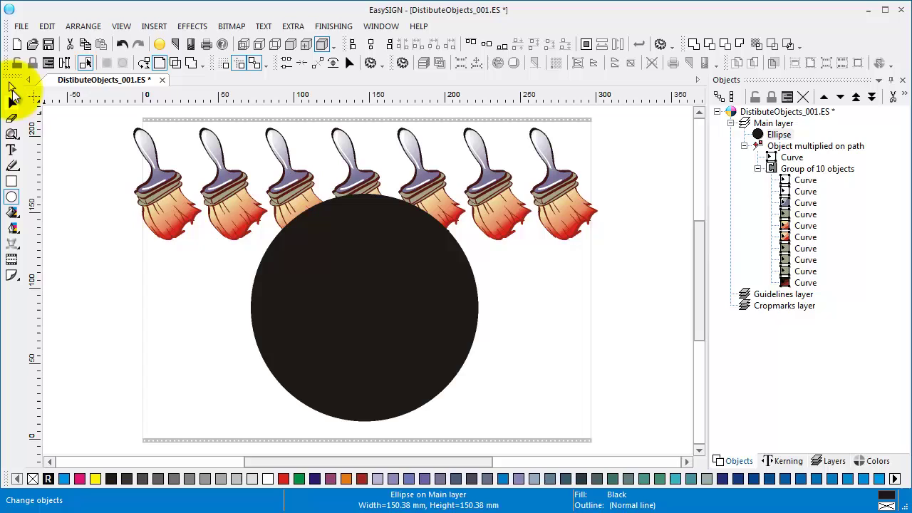
{"action": "left_click", "coordinate": [11, 86]}
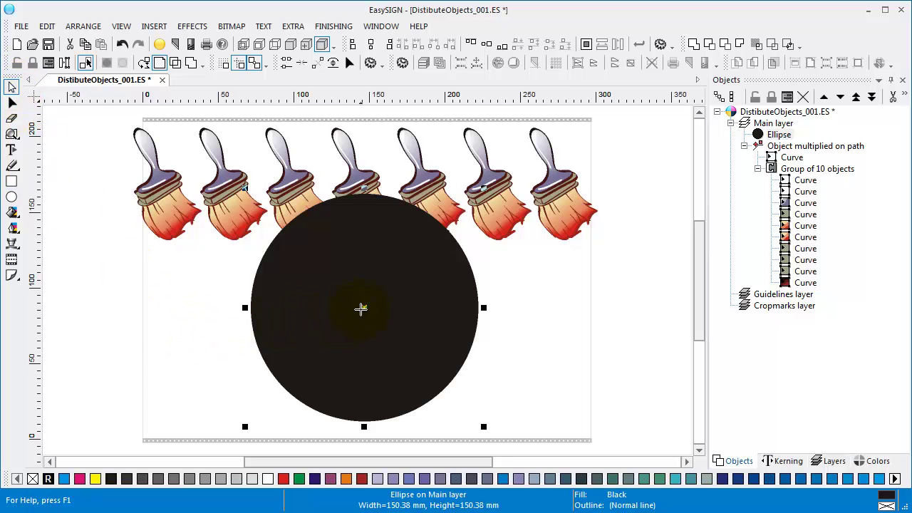
{"action": "left_click_drag", "start_coordinate": [362, 308], "coordinate": [361, 267]}
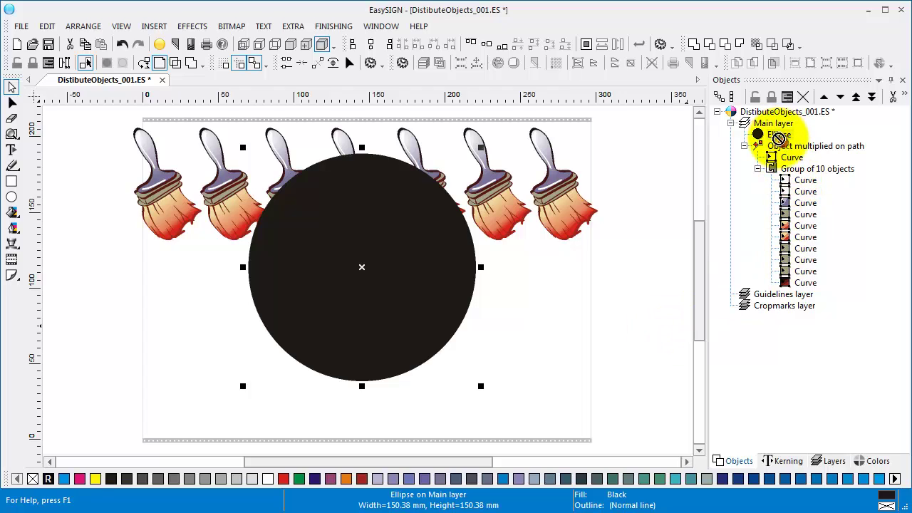
Step: Move the Ellipse into 'Object multiplied on path' and delete the old Curve
{"action": "left_click_drag", "start_coordinate": [782, 139], "coordinate": [782, 149]}
{"action": "left_click", "coordinate": [788, 160]}
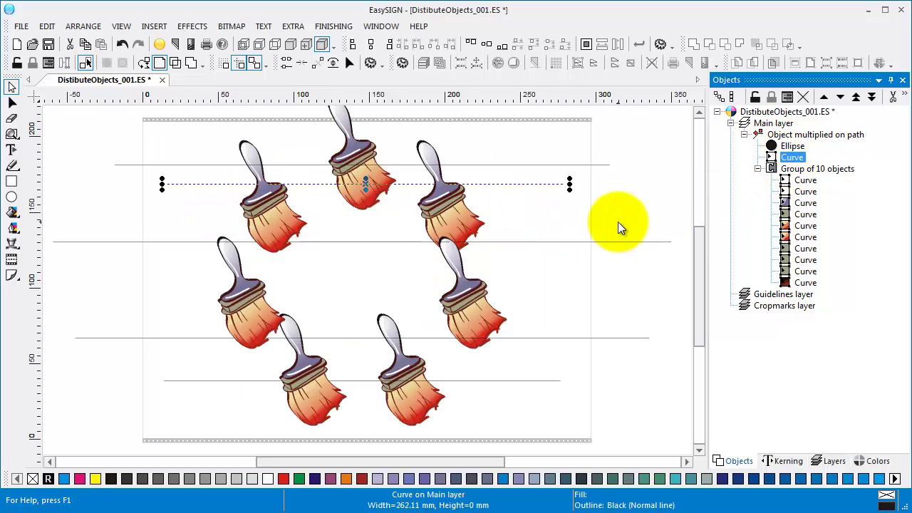
{"action": "key", "text": "Delete"}
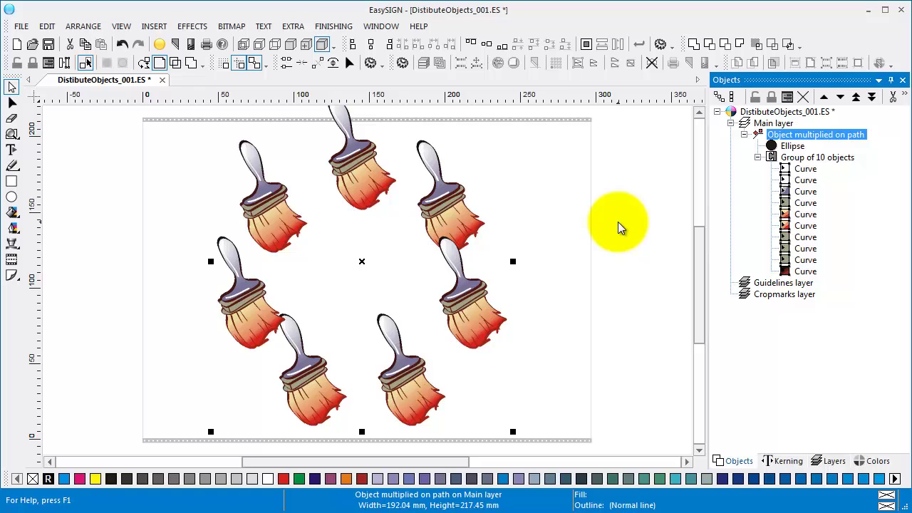
Step: Enable Turn objects with path and Reverse path direction, and set Number to 70
{"action": "left_click", "coordinate": [787, 97]}
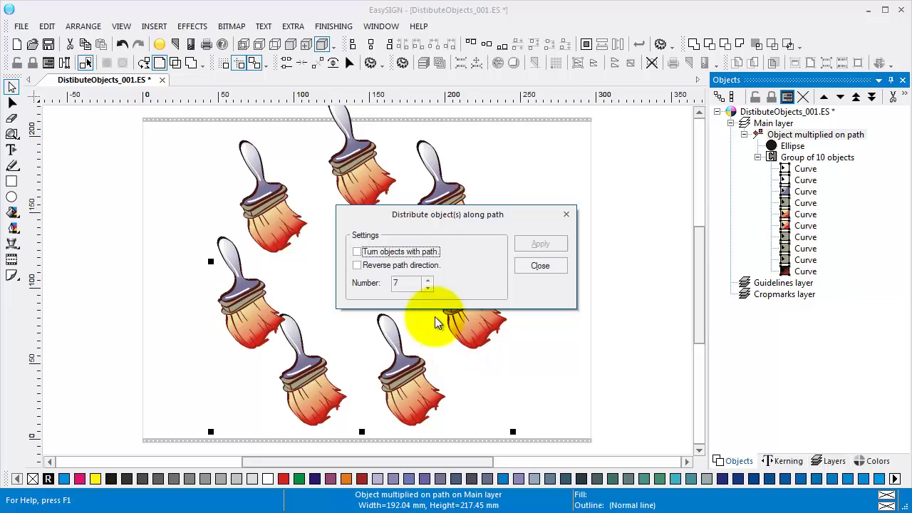
{"action": "left_click", "coordinate": [359, 253]}
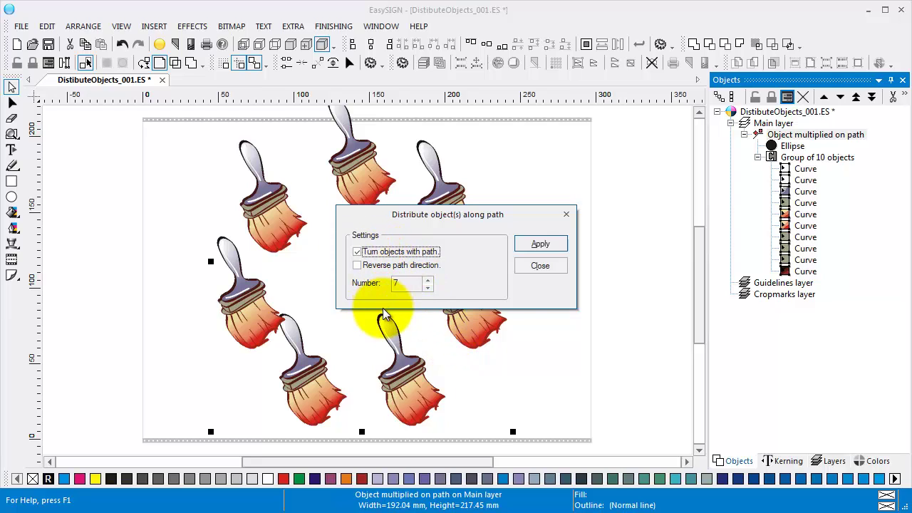
{"action": "left_click", "coordinate": [538, 245]}
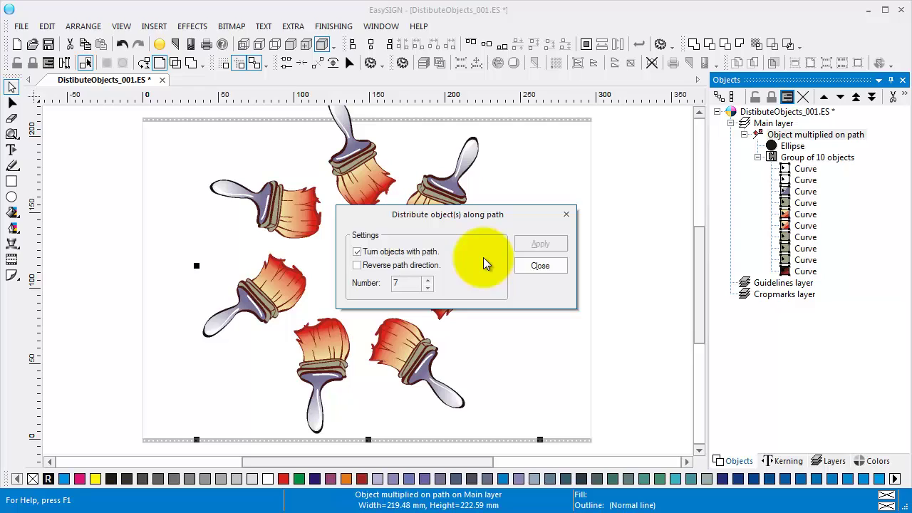
{"action": "left_click", "coordinate": [402, 265]}
{"action": "left_click", "coordinate": [539, 250]}
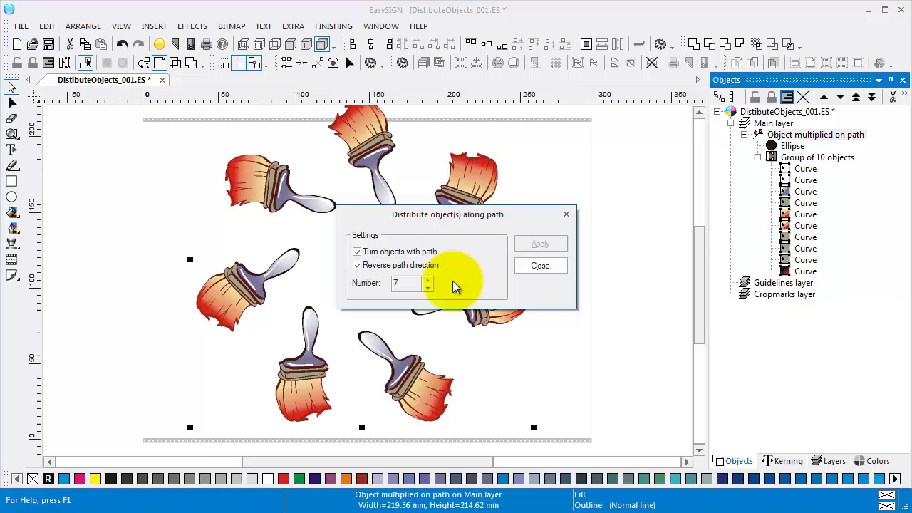
{"action": "left_click", "coordinate": [406, 285]}
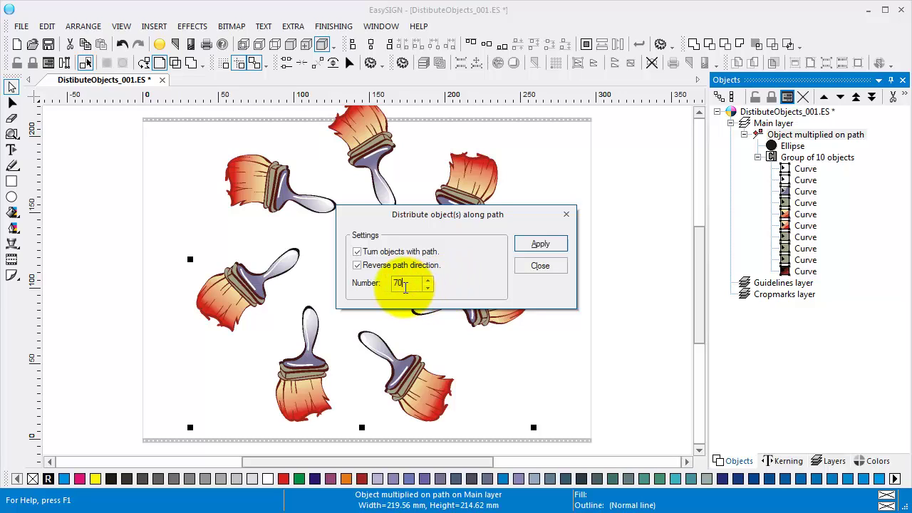
{"action": "type", "text": "0"}
{"action": "left_click", "coordinate": [527, 247]}
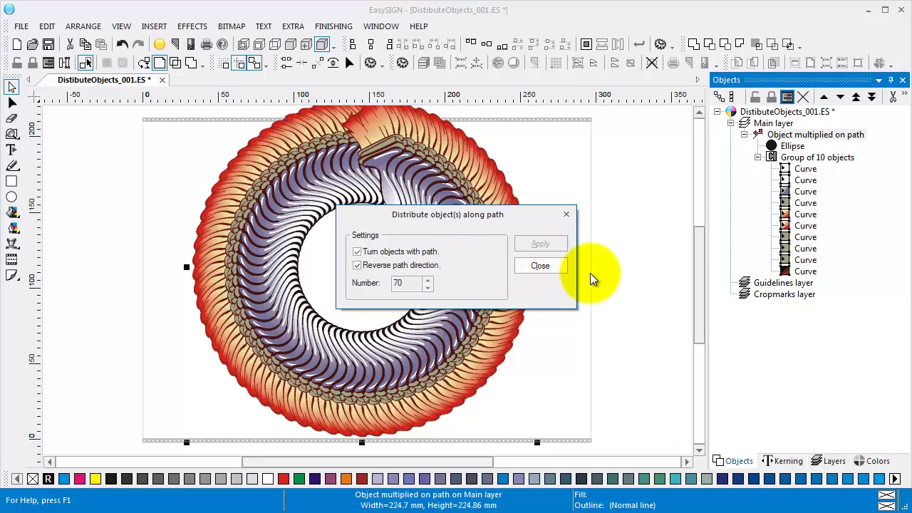
Step: Close the distribution dialog and zoom to fit the whole brush ring
{"action": "left_click", "coordinate": [543, 270]}
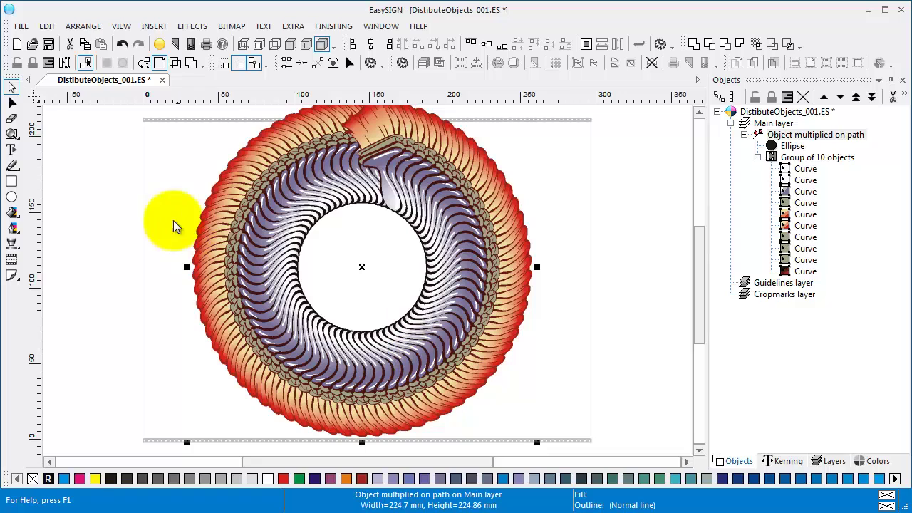
{"action": "left_click", "coordinate": [14, 134]}
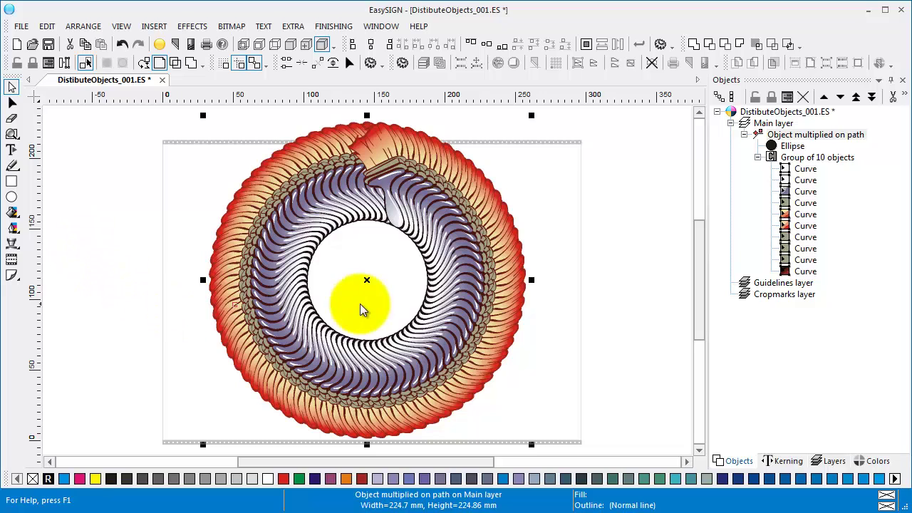
Step: Turn off Reverse path direction and set the ring to four paintbrushes
{"action": "left_click", "coordinate": [786, 96]}
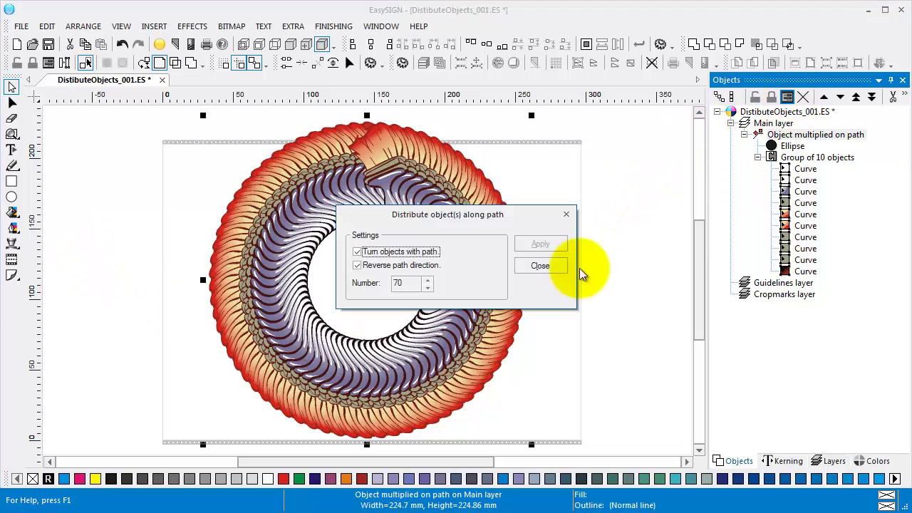
{"action": "left_click", "coordinate": [378, 265]}
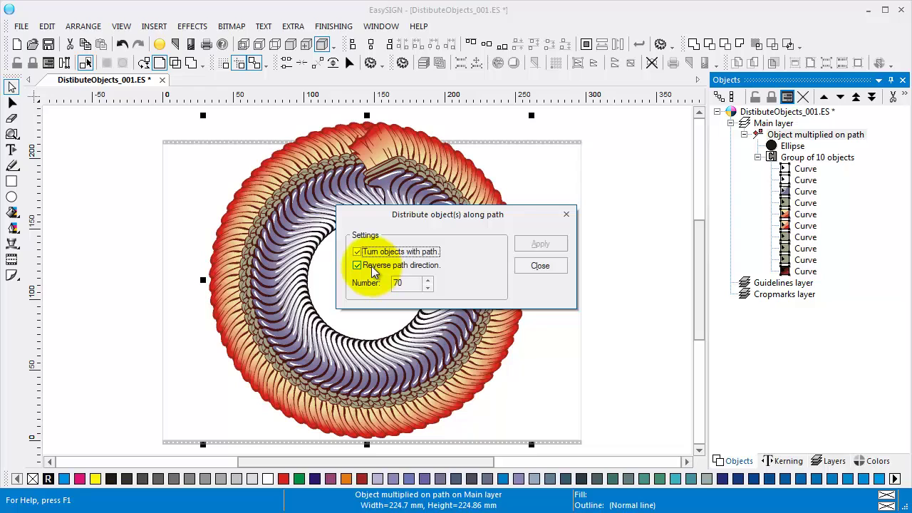
{"action": "left_click", "coordinate": [372, 268]}
{"action": "left_click", "coordinate": [536, 246]}
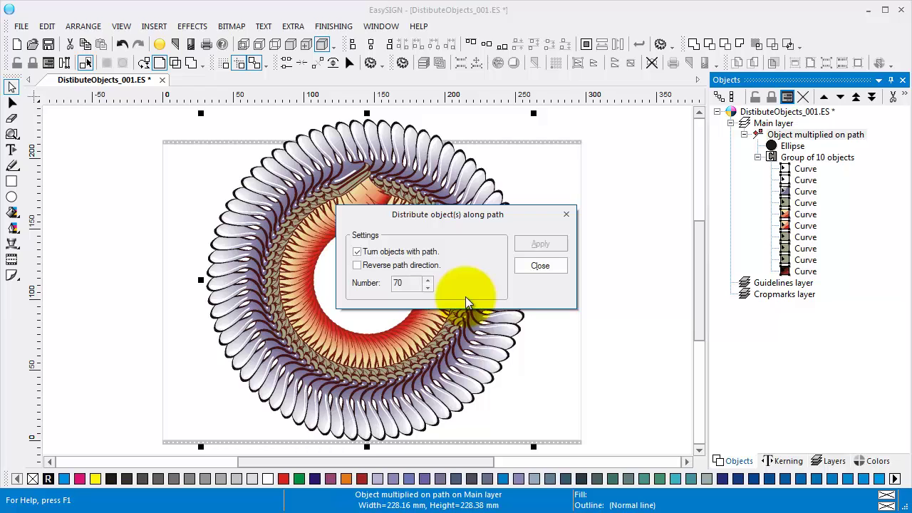
{"action": "left_click_drag", "start_coordinate": [422, 285], "coordinate": [367, 290]}
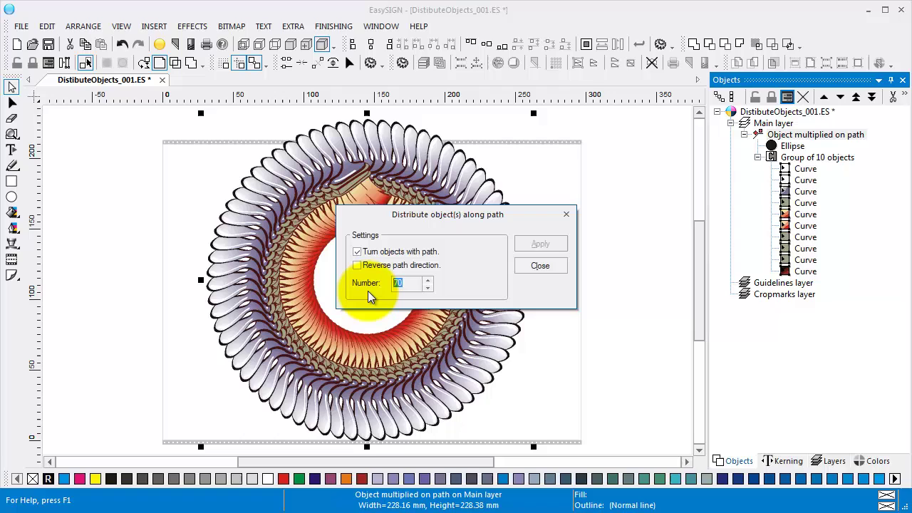
{"action": "type", "text": "4"}
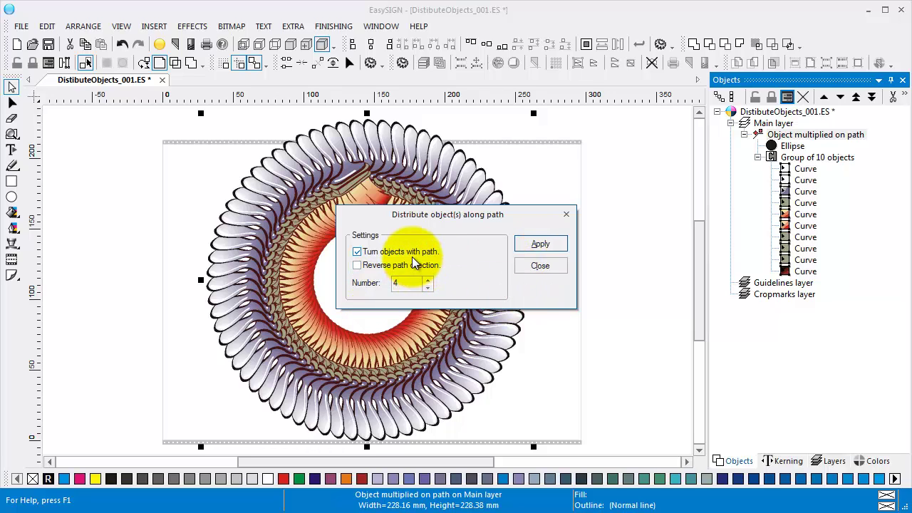
{"action": "left_click", "coordinate": [536, 244]}
{"action": "left_click", "coordinate": [539, 266]}
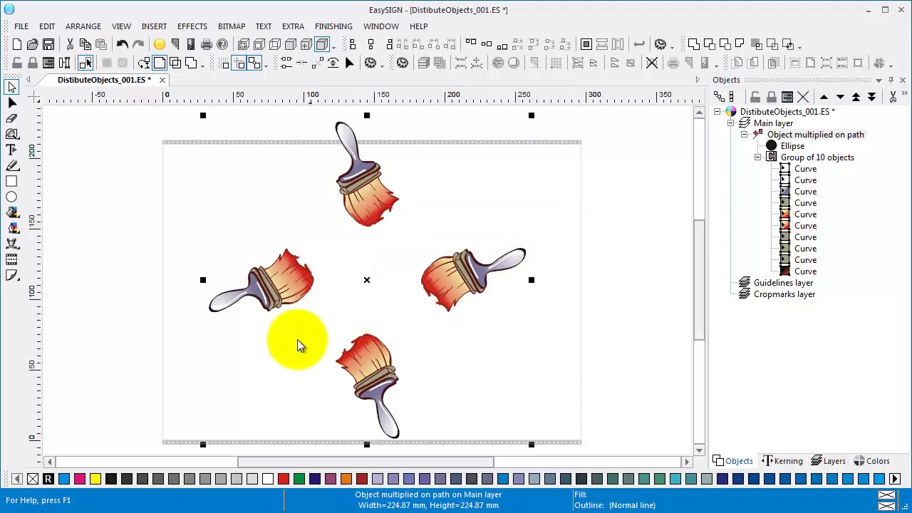
{"action": "left_click", "coordinate": [12, 180]}
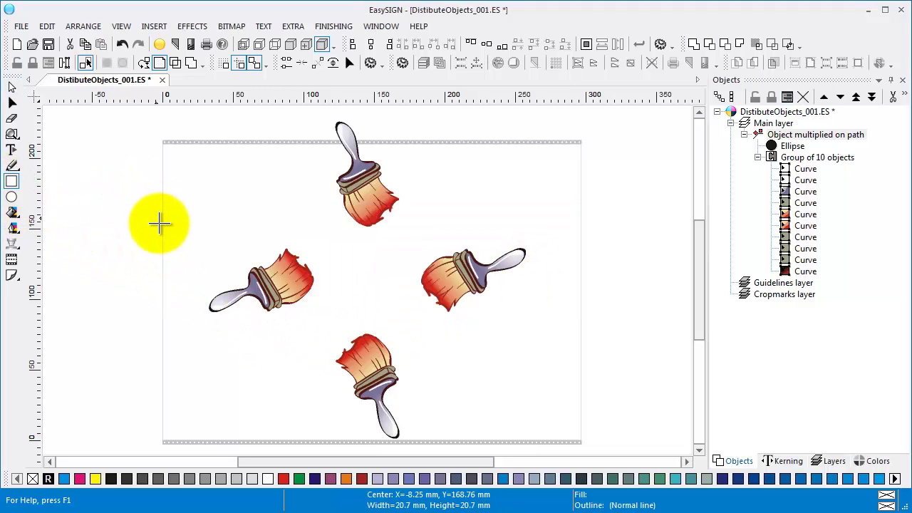
Step: Draw a dark red square and a green circle left of the brushes
{"action": "left_click_drag", "start_coordinate": [135, 187], "coordinate": [172, 224]}
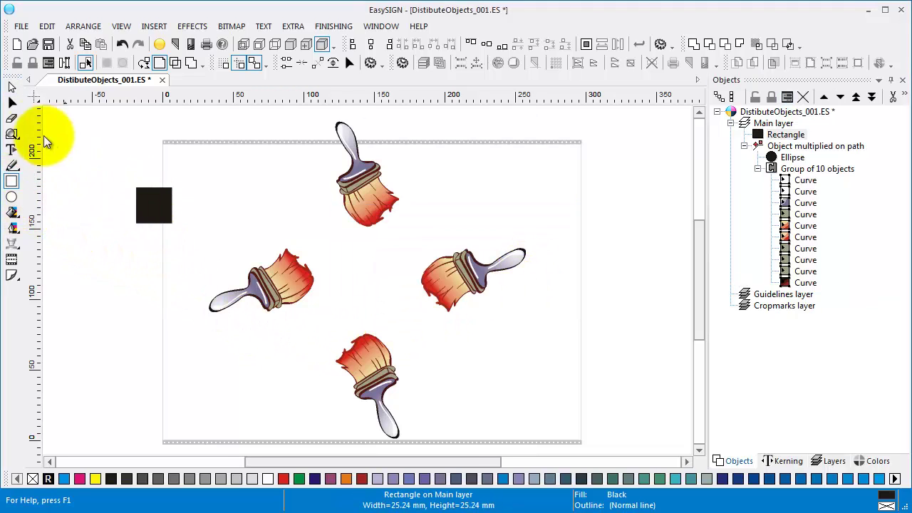
{"action": "left_click", "coordinate": [11, 196]}
{"action": "left_click_drag", "start_coordinate": [126, 233], "coordinate": [193, 299]}
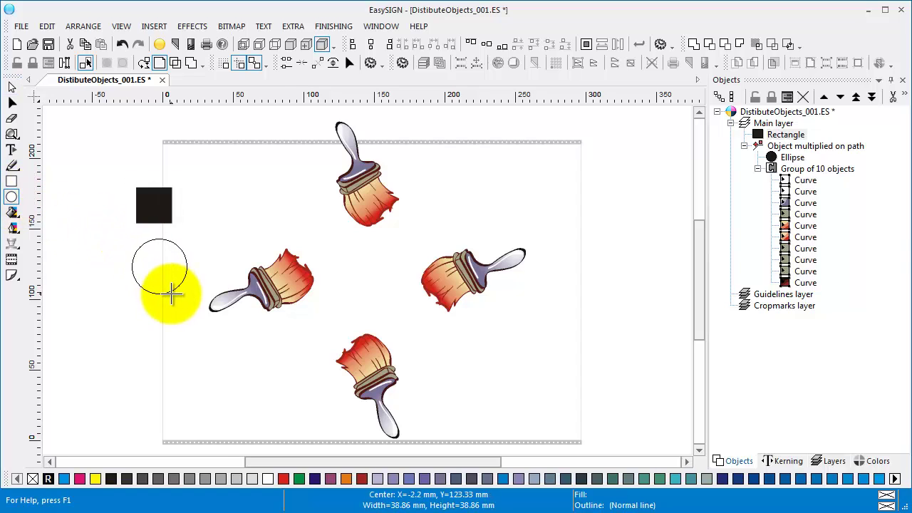
{"action": "left_click", "coordinate": [11, 87]}
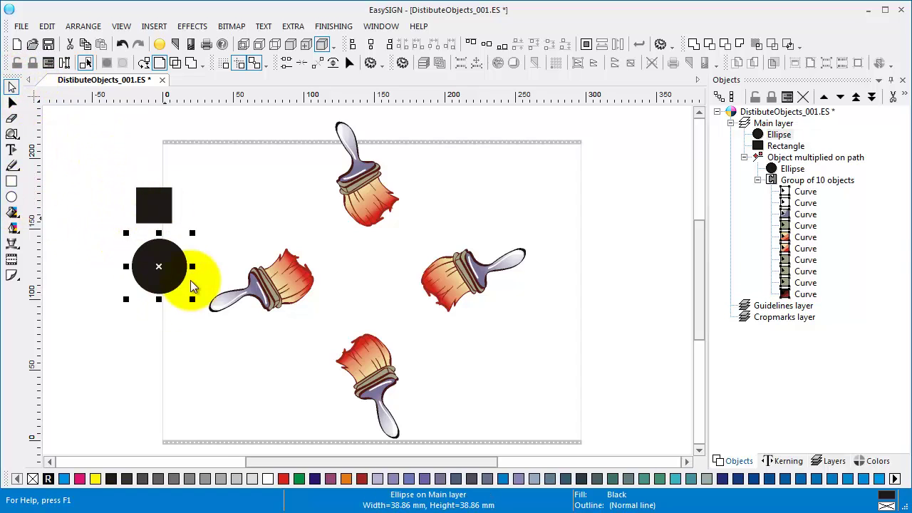
{"action": "left_click", "coordinate": [299, 478]}
{"action": "left_click", "coordinate": [163, 222]}
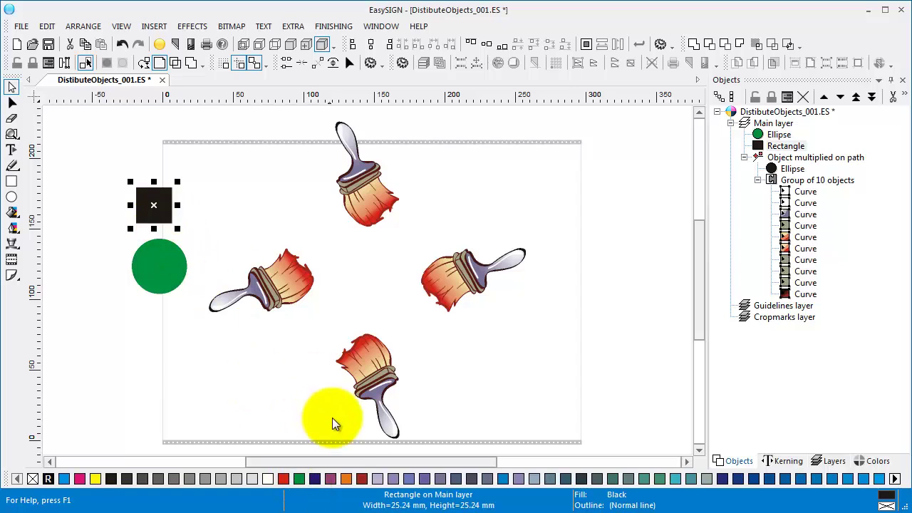
{"action": "left_click", "coordinate": [361, 478]}
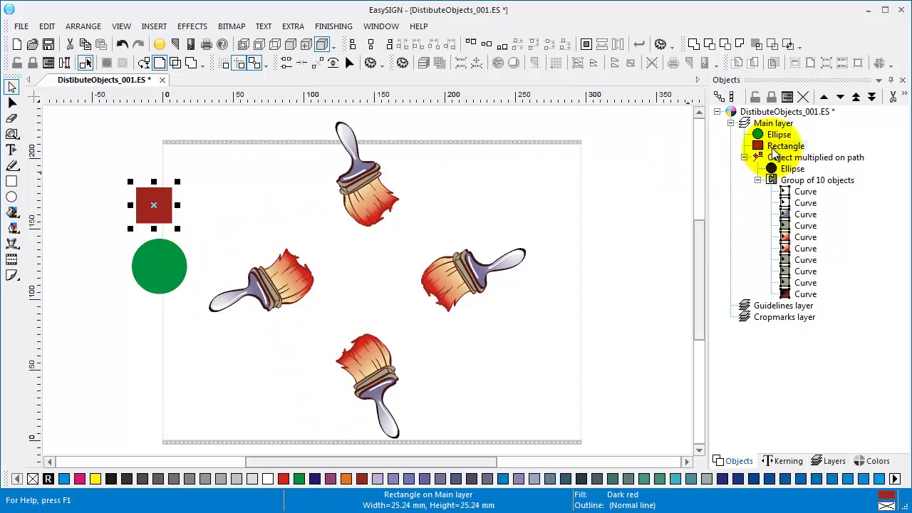
Step: Drag Rectangle and Ellipse into 'Object multiplied on path', then select that object
{"action": "left_click_drag", "start_coordinate": [787, 170], "coordinate": [780, 174]}
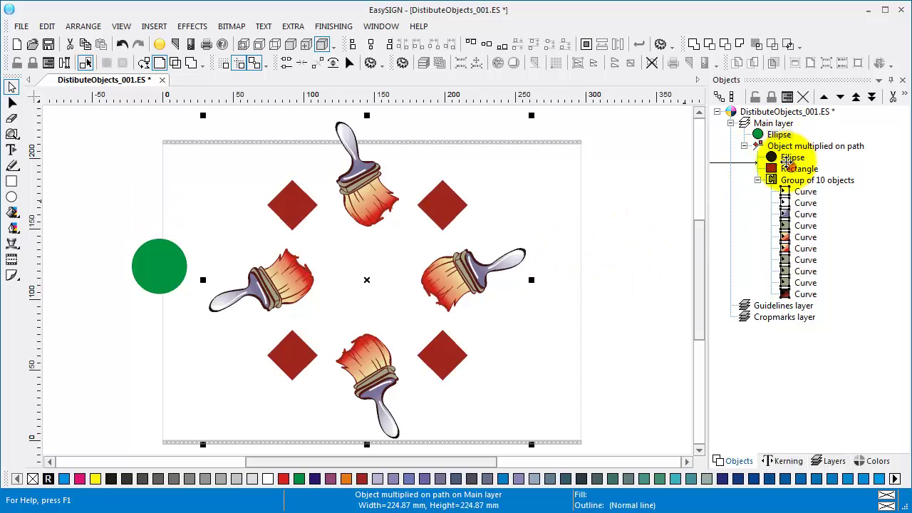
{"action": "left_click_drag", "start_coordinate": [790, 158], "coordinate": [788, 161]}
{"action": "left_click", "coordinate": [165, 230]}
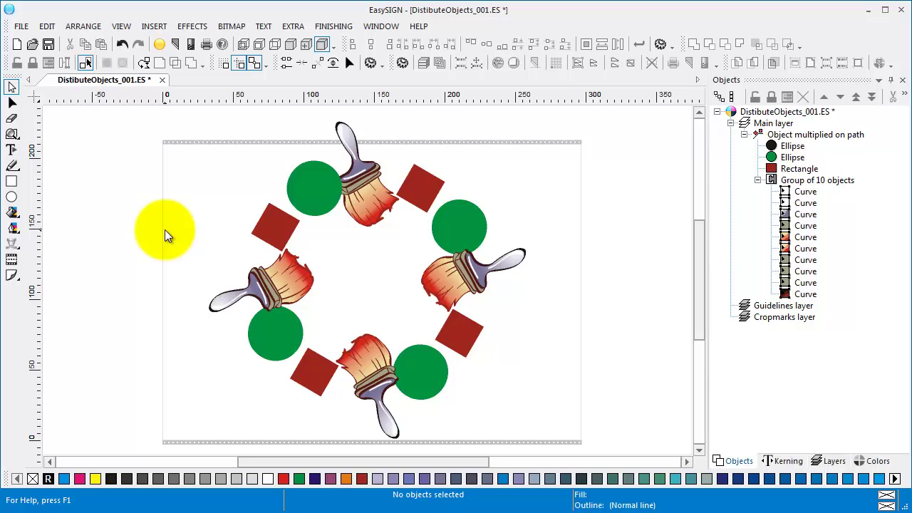
{"action": "left_click", "coordinate": [476, 234]}
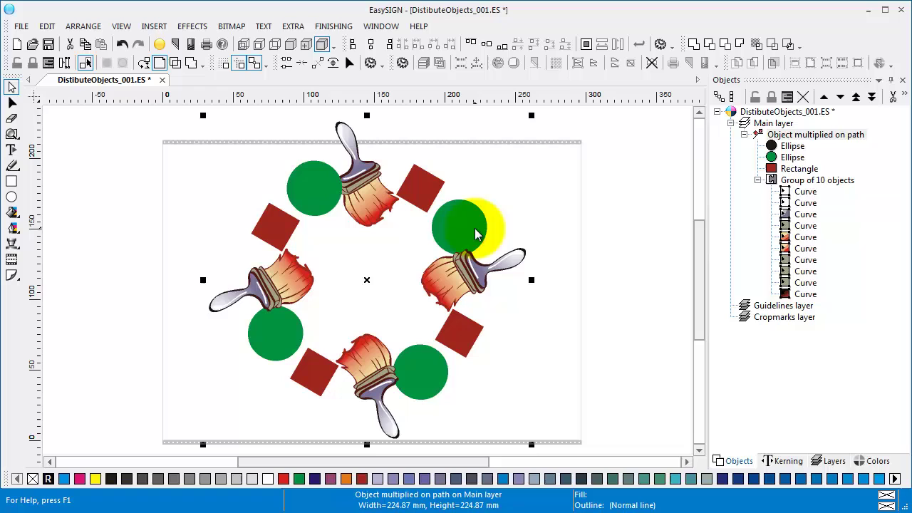
Step: Raise the distribution Number to 6 and apply it
{"action": "left_click", "coordinate": [787, 96]}
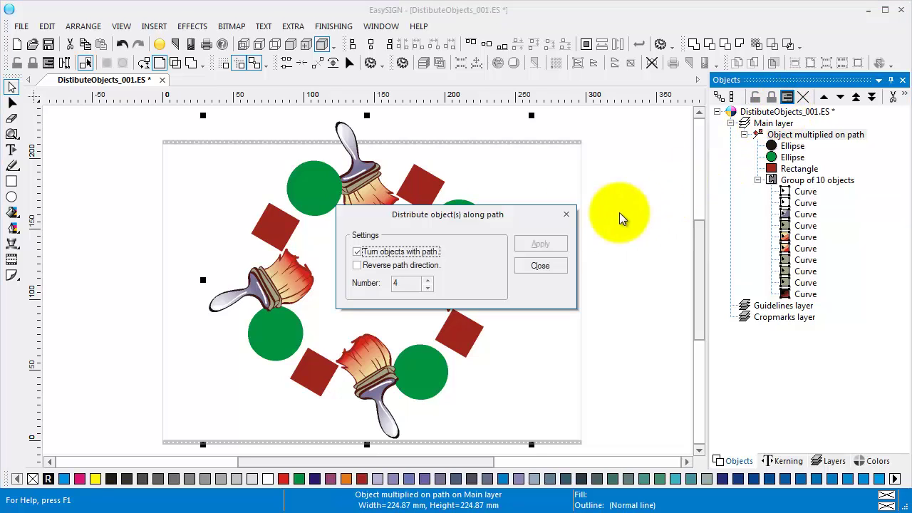
{"action": "left_click", "coordinate": [428, 280]}
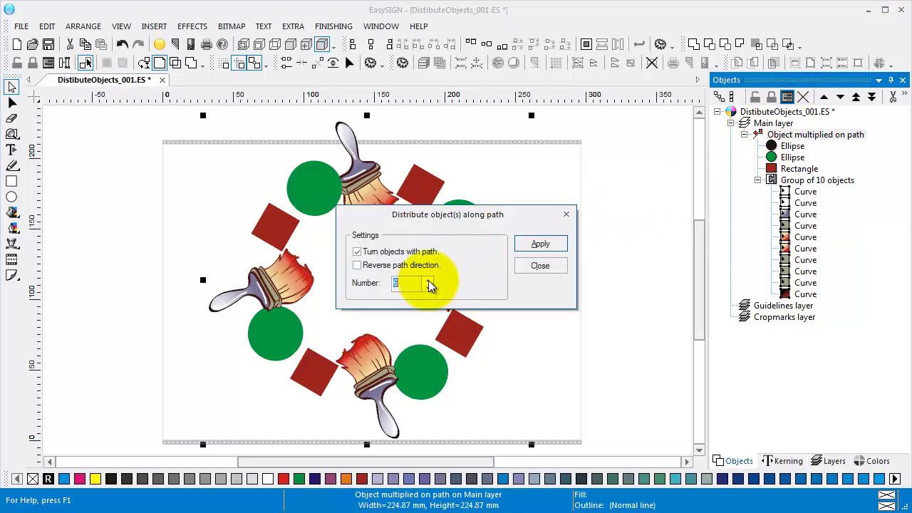
{"action": "left_click", "coordinate": [530, 243]}
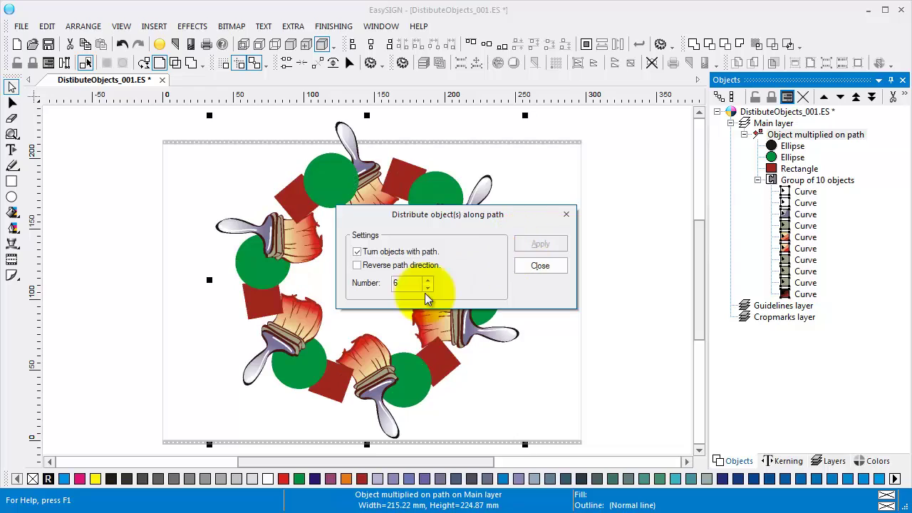